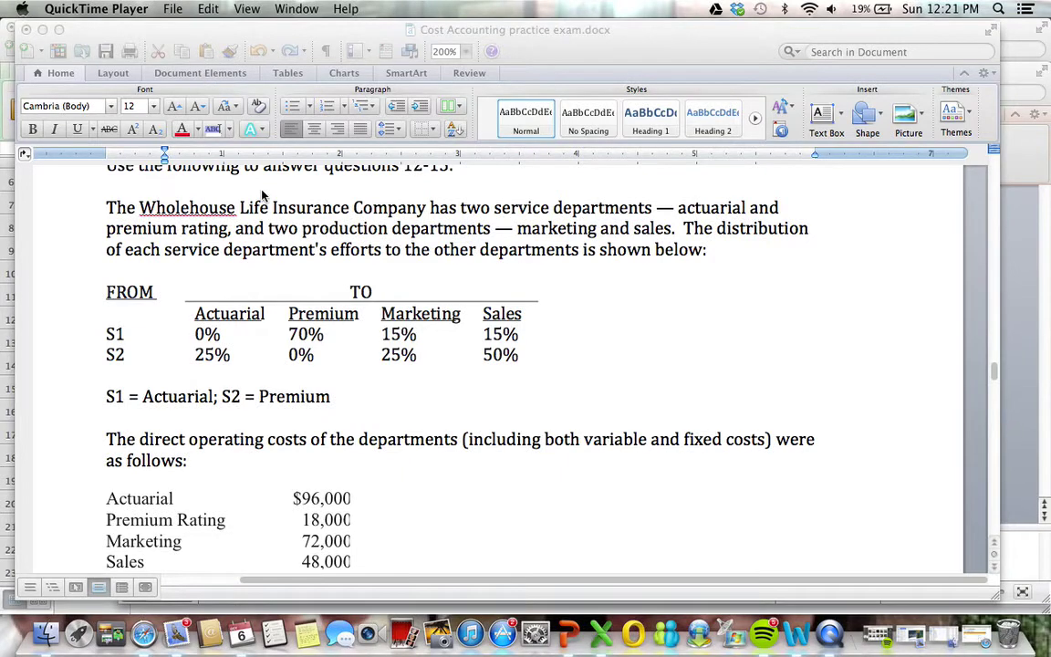
Step: Find question 15 on the sales department's total cost under the reciprocal method in the practice exam
{"action": "left_click", "coordinate": [444, 355]}
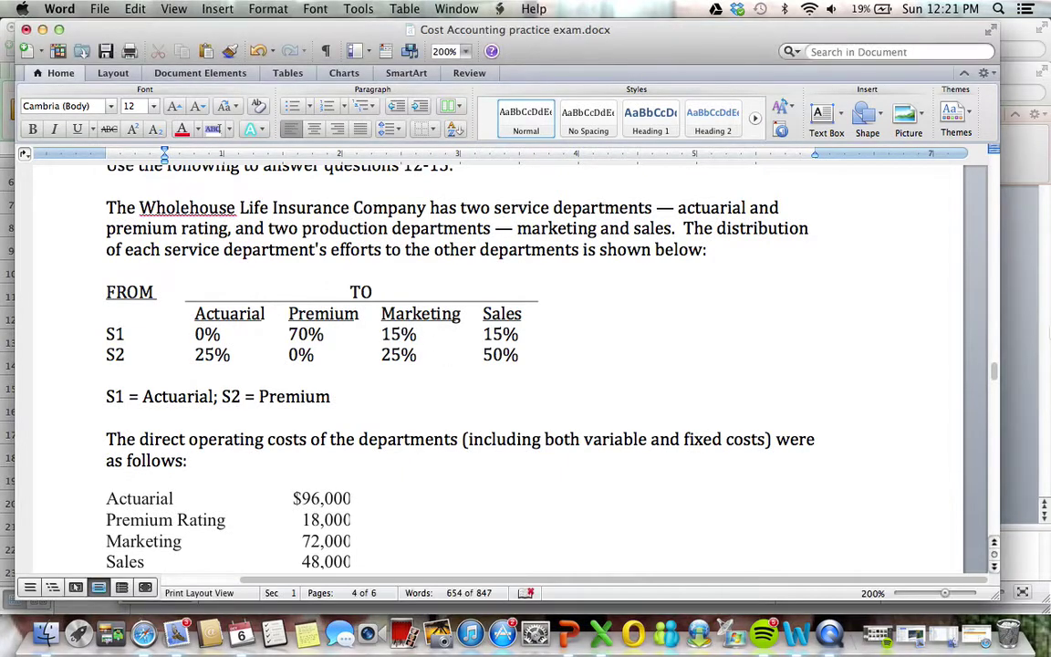
{"action": "left_click_drag", "start_coordinate": [995, 375], "coordinate": [1005, 438]}
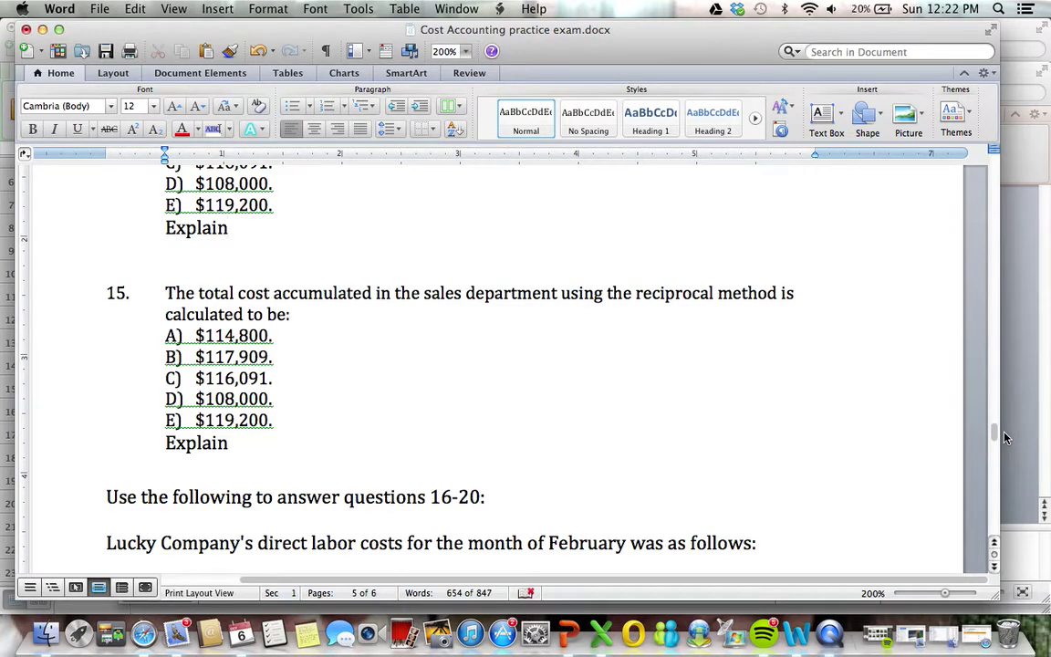
{"action": "key", "text": "ctrl+super+Escape"}
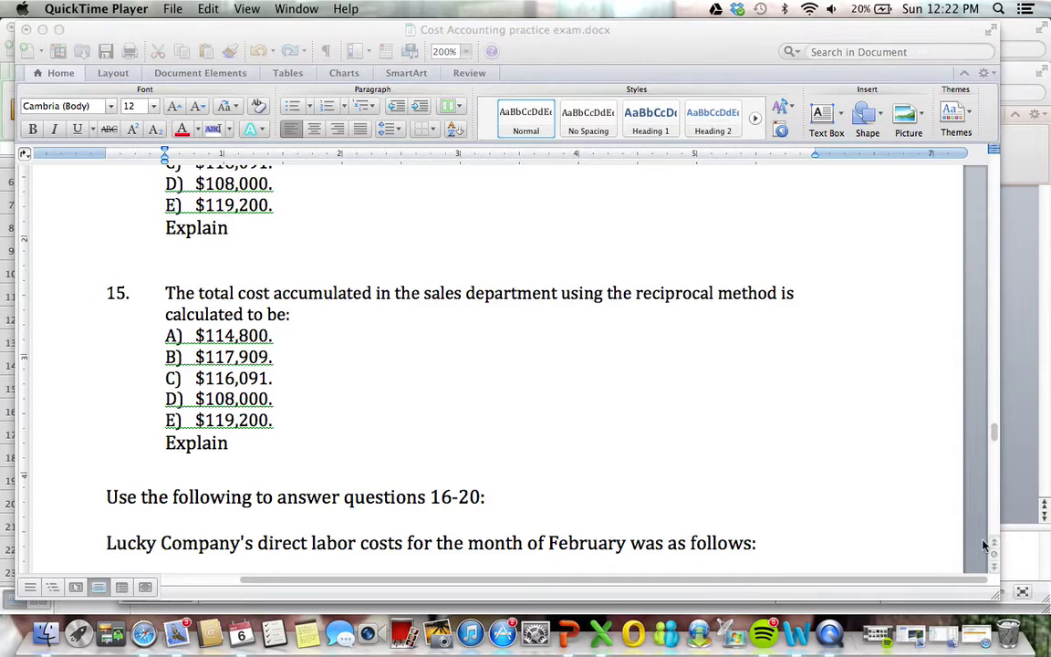
Step: Switch to the Exam solution guide workbook in Excel and select cell C20 on sheet Q11
{"action": "left_click", "coordinate": [601, 632]}
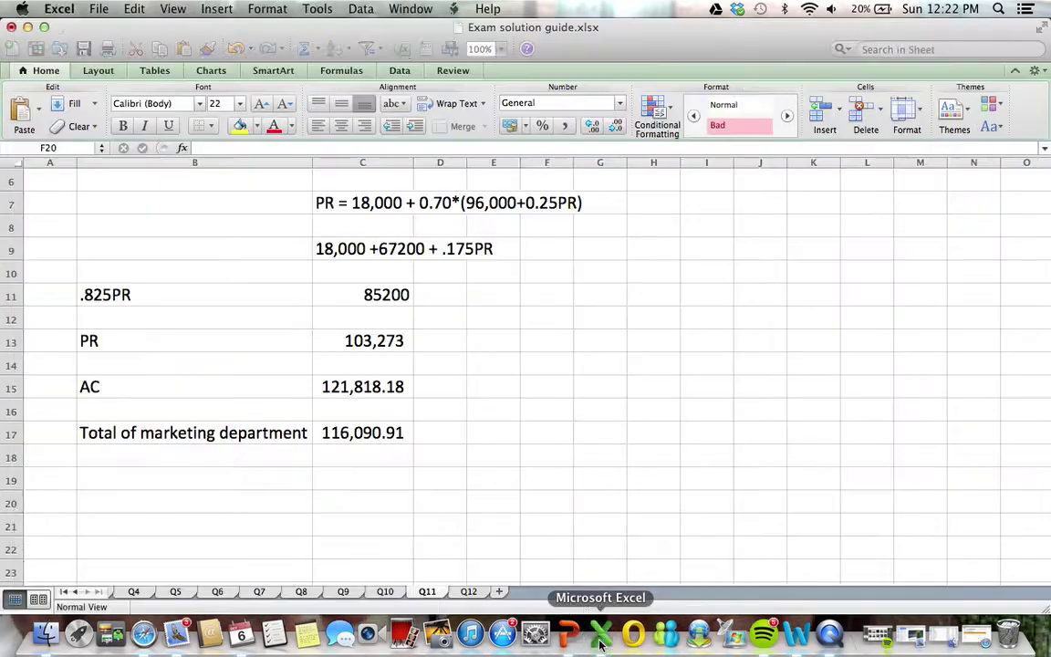
{"action": "left_click", "coordinate": [518, 454]}
{"action": "left_click", "coordinate": [550, 433]}
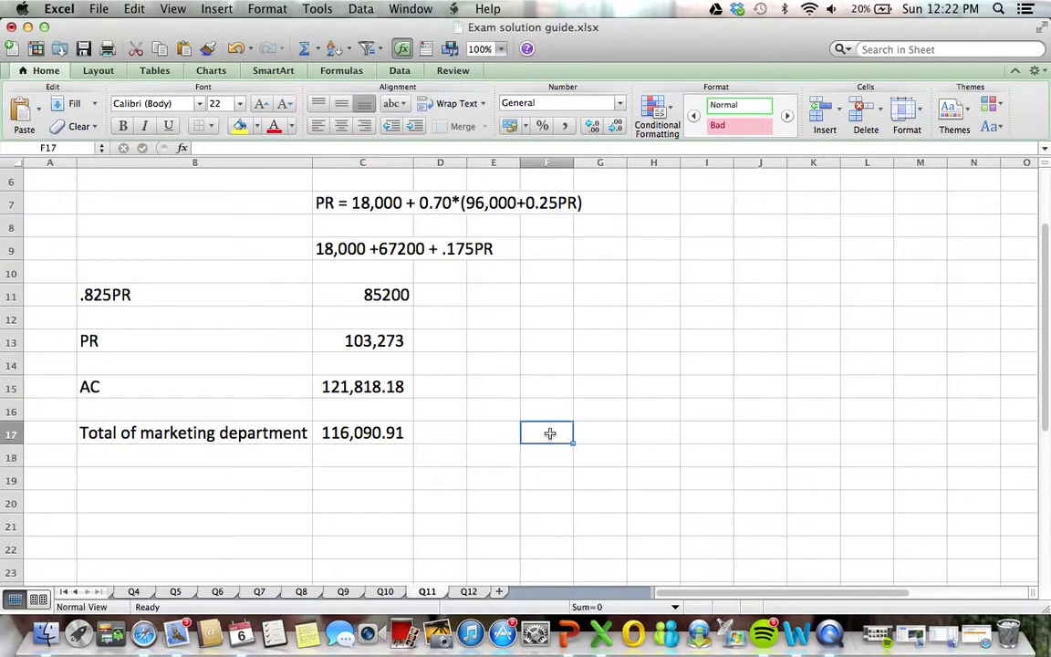
{"action": "key", "text": "Down"}
{"action": "key", "text": "Down"}
{"action": "key", "text": "Left"}
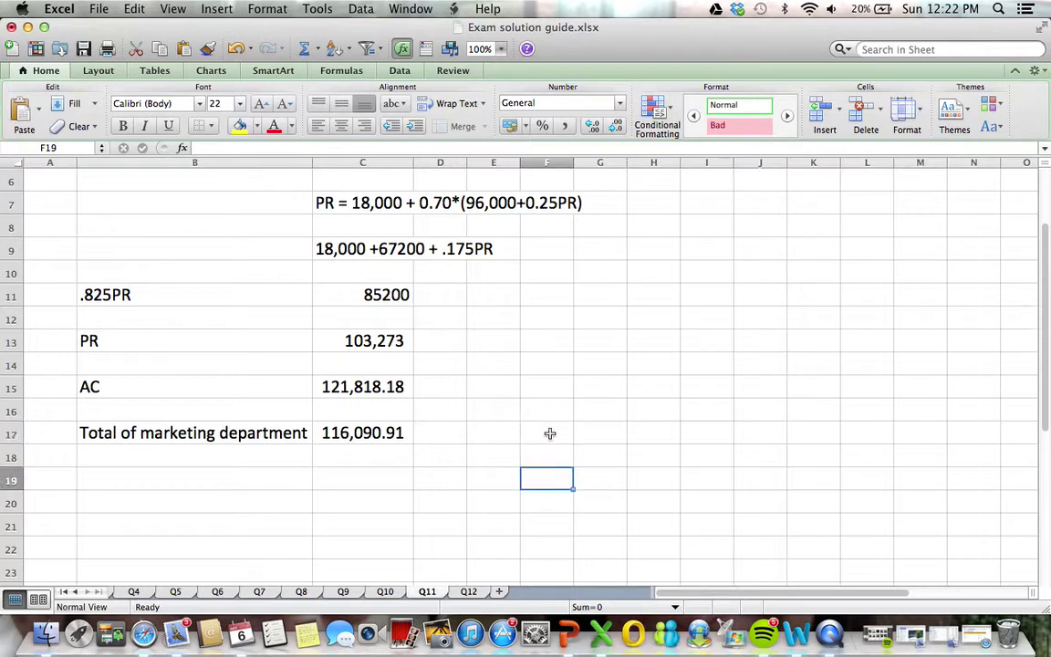
{"action": "key", "text": "Left"}
{"action": "key", "text": "Left"}
{"action": "key", "text": "Down"}
{"action": "key", "text": "ctrl+super+Escape"}
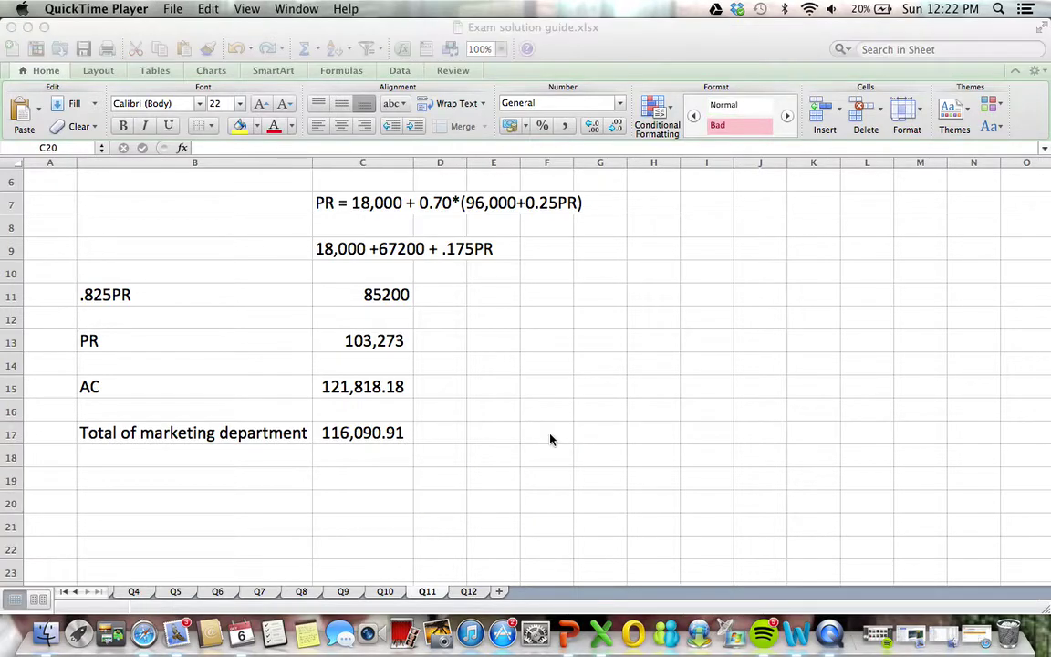
Step: Switch back to the practice exam in Word and reread questions 14 and 15
{"action": "left_click", "coordinate": [794, 644]}
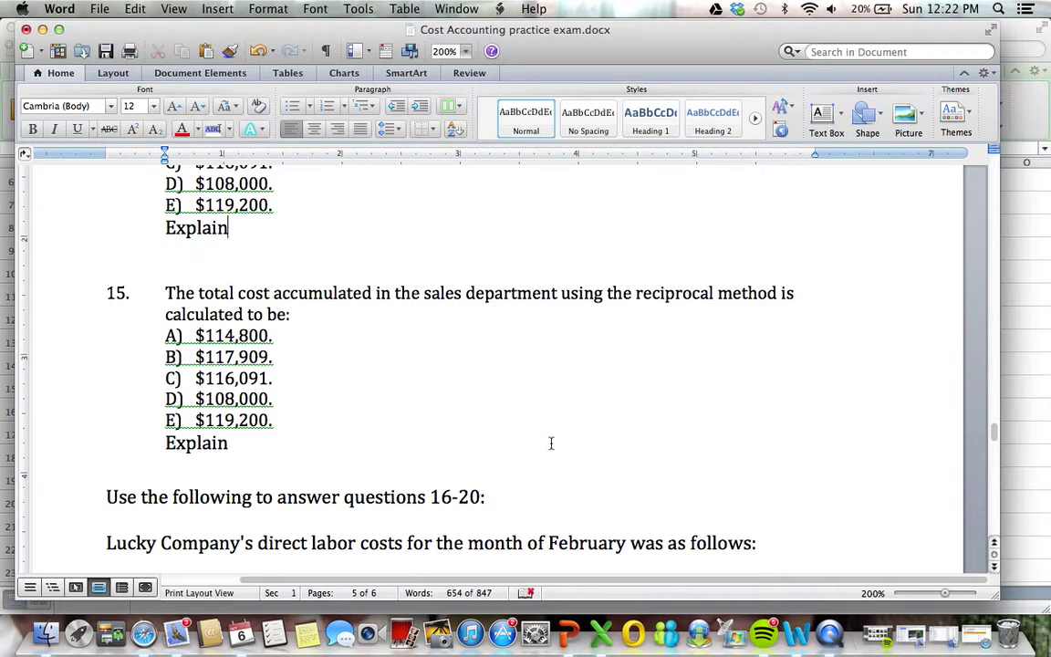
{"action": "key", "text": "ctrl+super+Escape"}
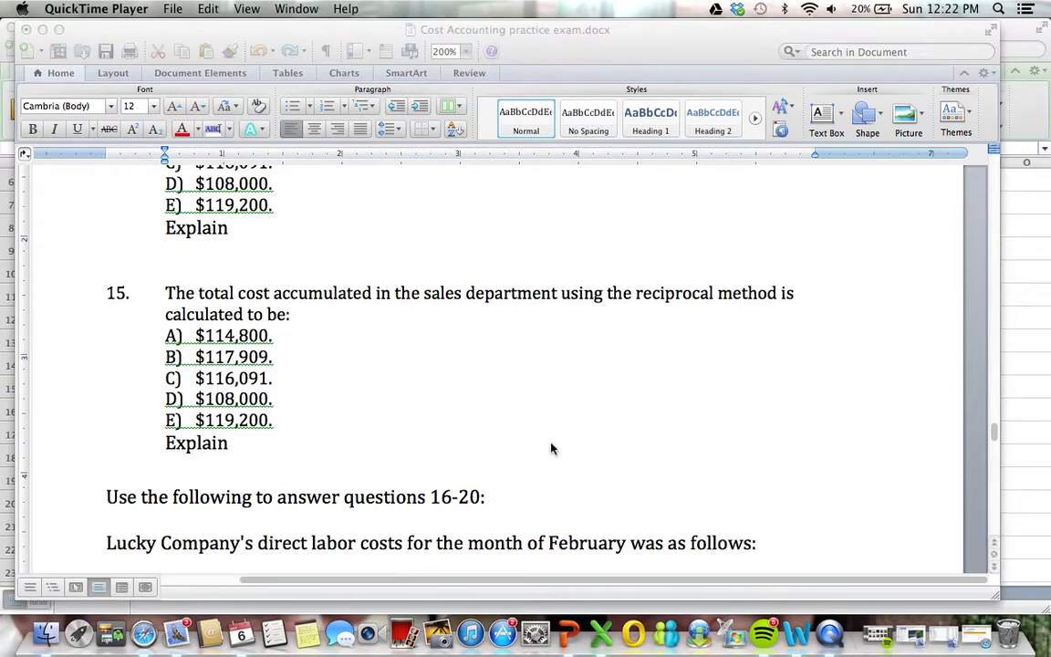
{"action": "left_click", "coordinate": [995, 411]}
{"action": "mouse_move", "coordinate": [994, 422]}
{"action": "left_mouse_down"}
{"action": "mouse_move", "coordinate": [992, 385]}
{"action": "mouse_move", "coordinate": [1004, 456]}
{"action": "mouse_move", "coordinate": [1002, 429]}
{"action": "left_mouse_up"}
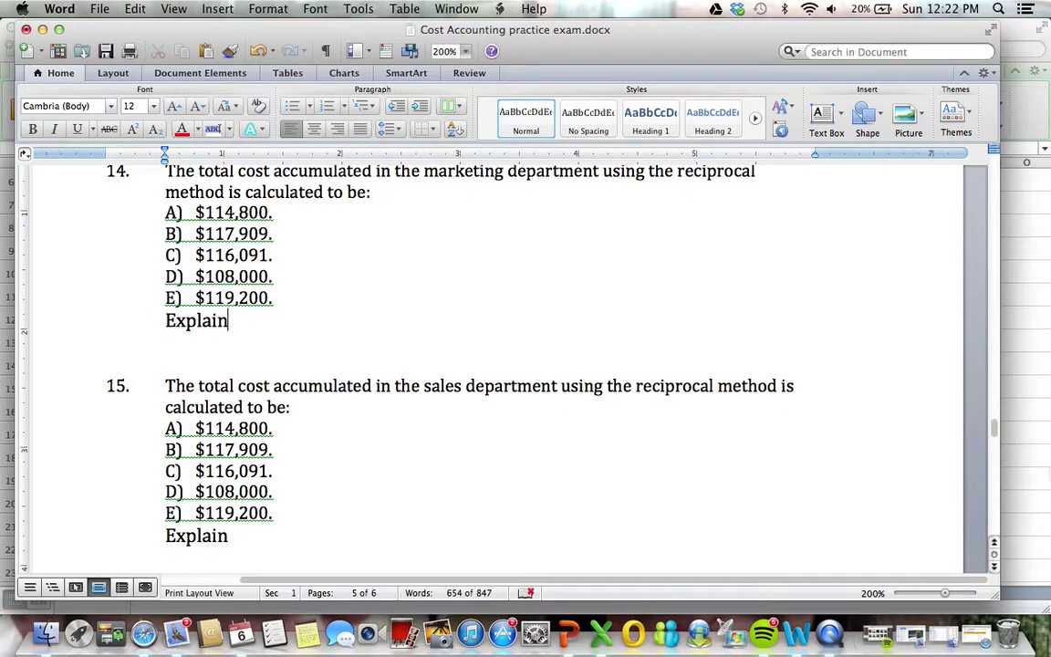
Step: Begin the formula in Excel cell C20 with =48,000+ and look up the Sales distribution percentages in the Word exam
{"action": "key", "text": "super+Tab"}
{"action": "type", "text": "="}
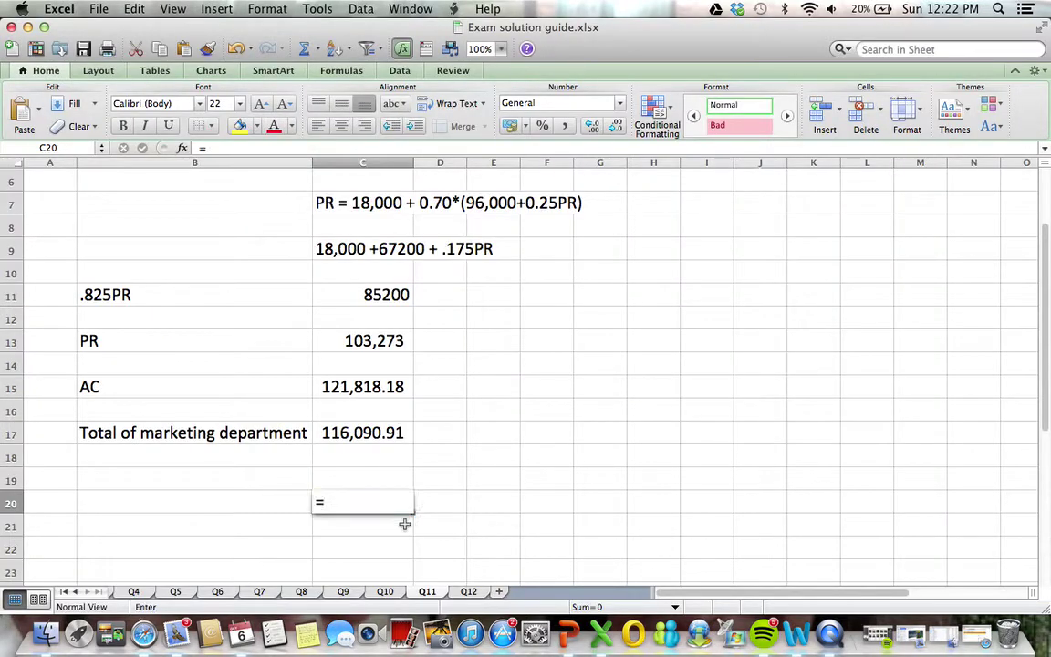
{"action": "type", "text": "48,000+"}
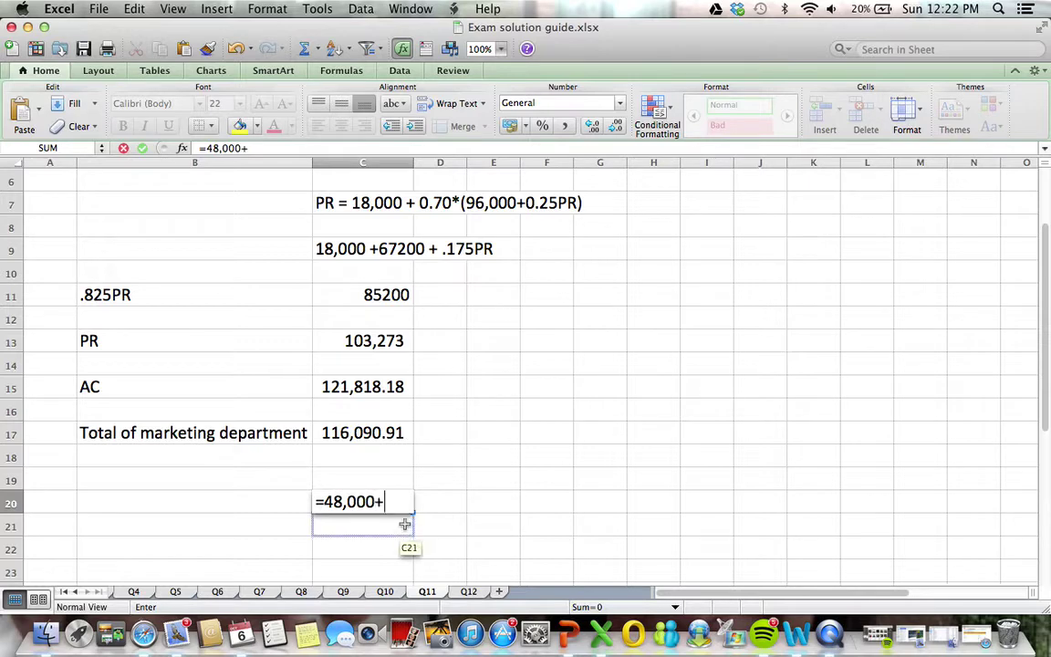
{"action": "key", "text": "super+Tab"}
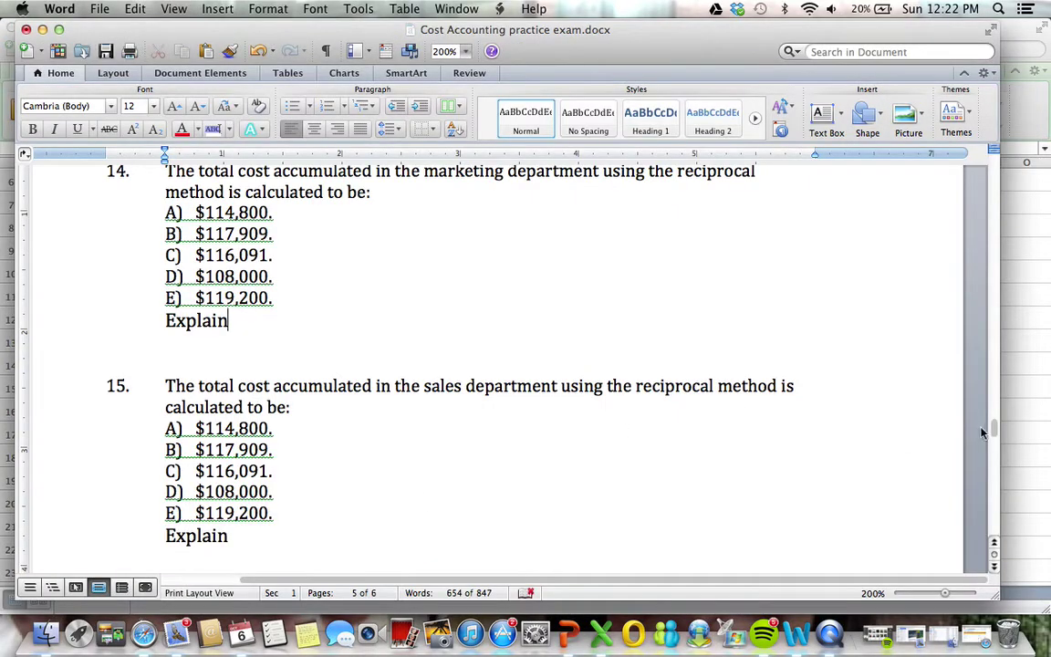
{"action": "left_click_drag", "start_coordinate": [995, 431], "coordinate": [978, 374]}
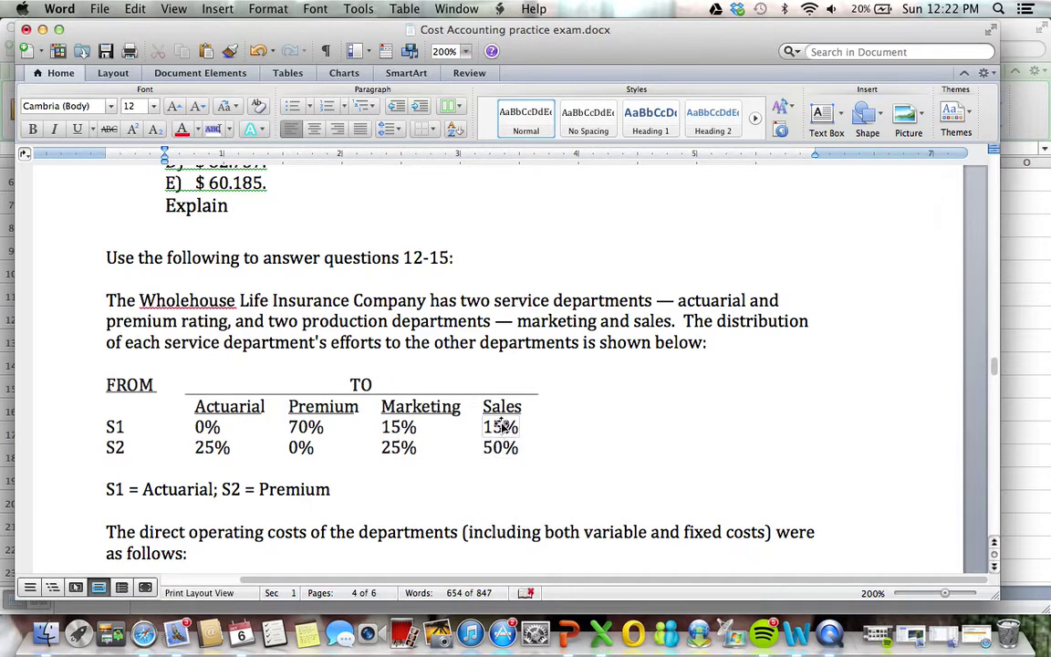
Step: Return to Excel and complete the sales department total in cell C20 as =48000+C15*.15+C13*.5
{"action": "key", "text": "super+Tab"}
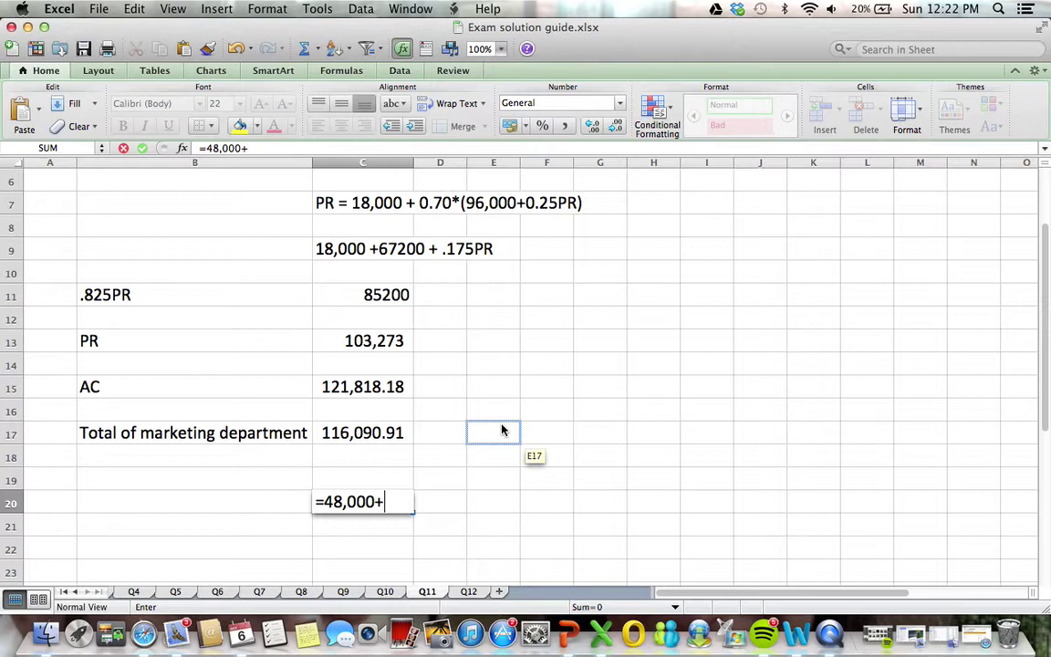
{"action": "left_click", "coordinate": [381, 399]}
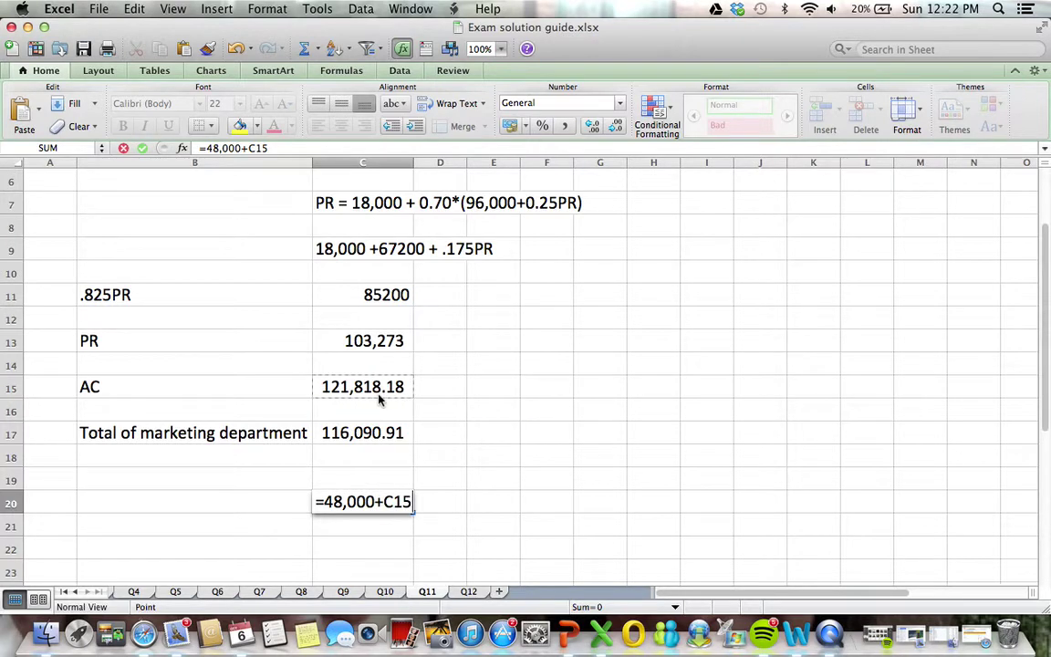
{"action": "type", "text": "*."}
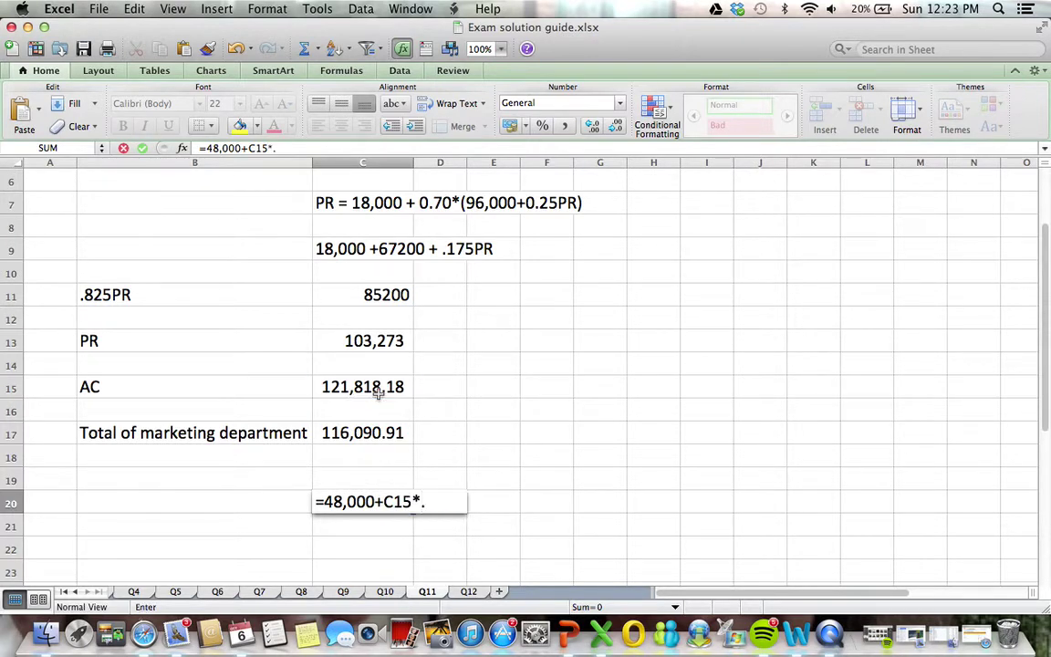
{"action": "type", "text": "15+"}
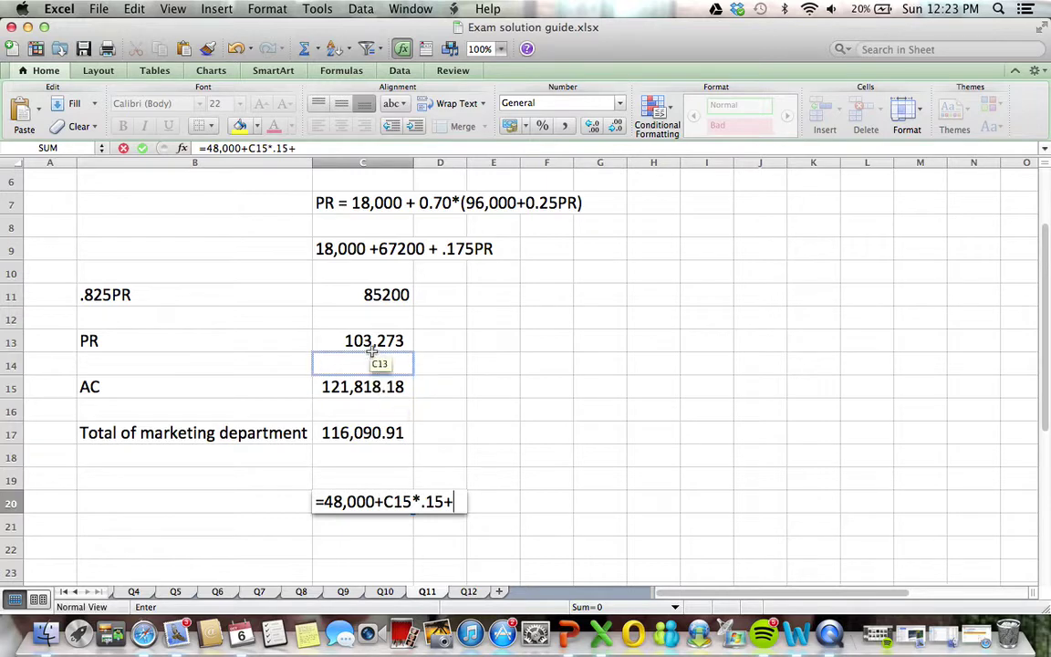
{"action": "left_click", "coordinate": [373, 345]}
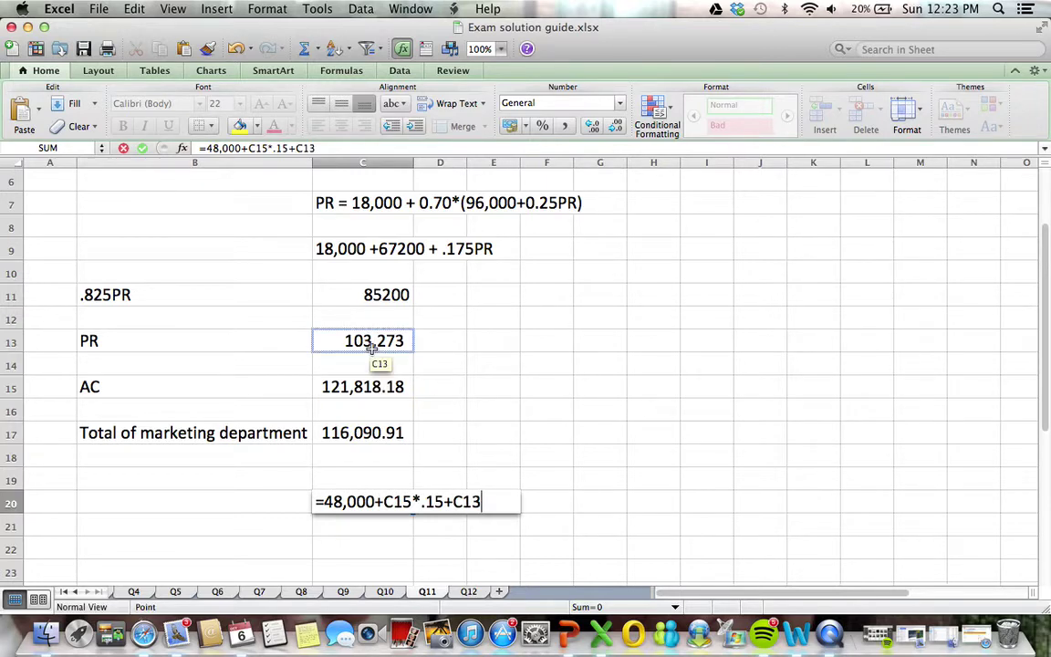
{"action": "type", "text": "*.5"}
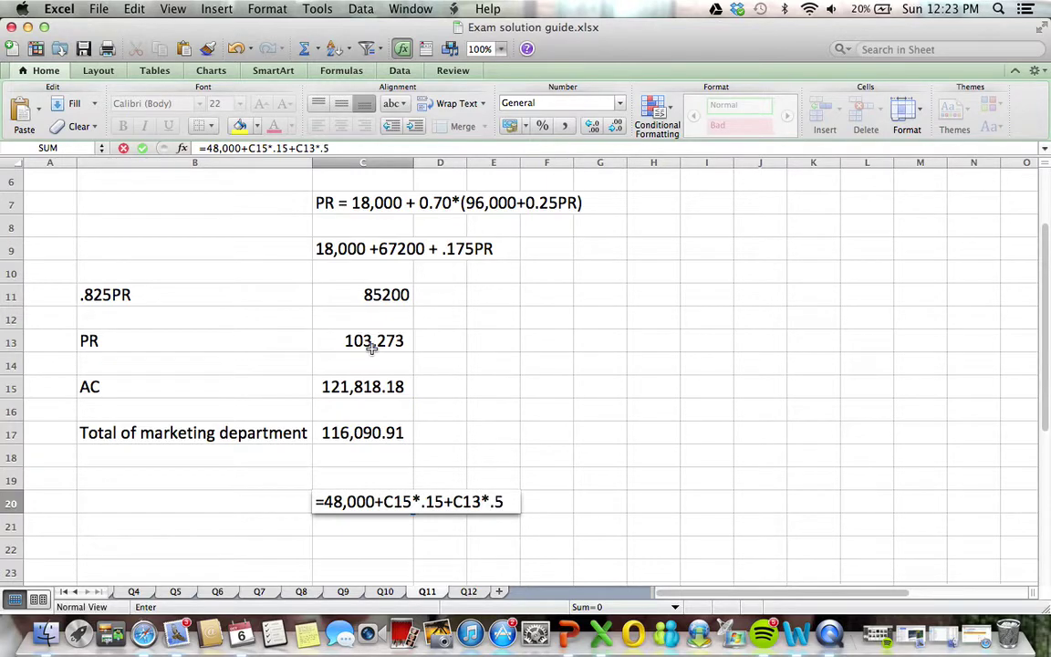
{"action": "key", "text": "Return"}
{"action": "key", "text": "Return"}
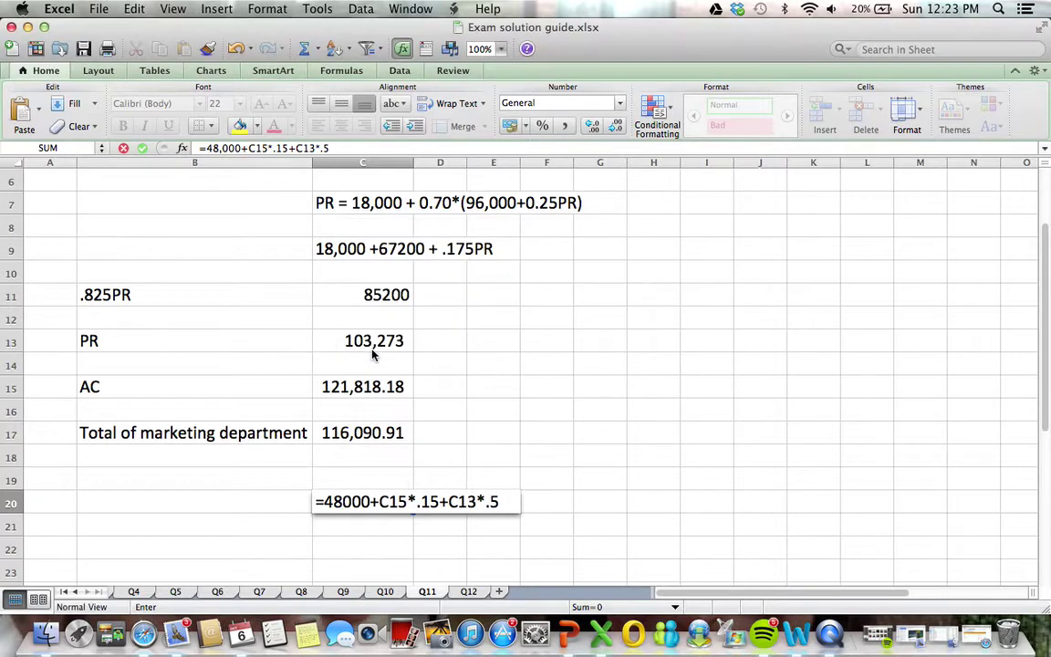
{"action": "key", "text": "Return"}
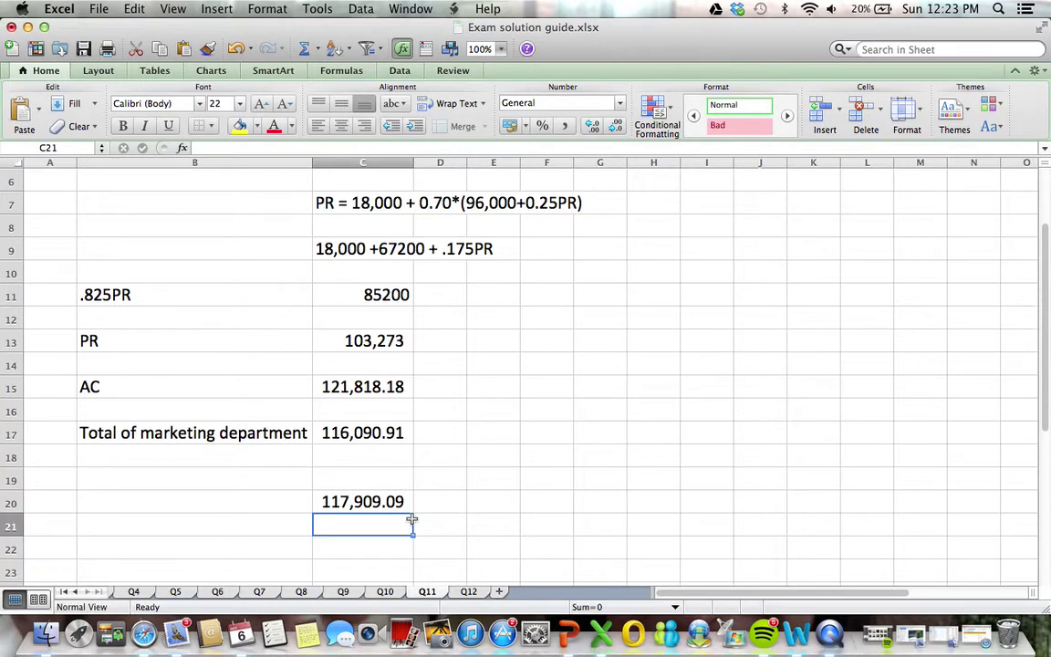
Step: Switch to the Word exam and make answer B) $117,909 of question 15 bold
{"action": "left_click", "coordinate": [792, 637]}
{"action": "left_click_drag", "start_coordinate": [997, 365], "coordinate": [1003, 434]}
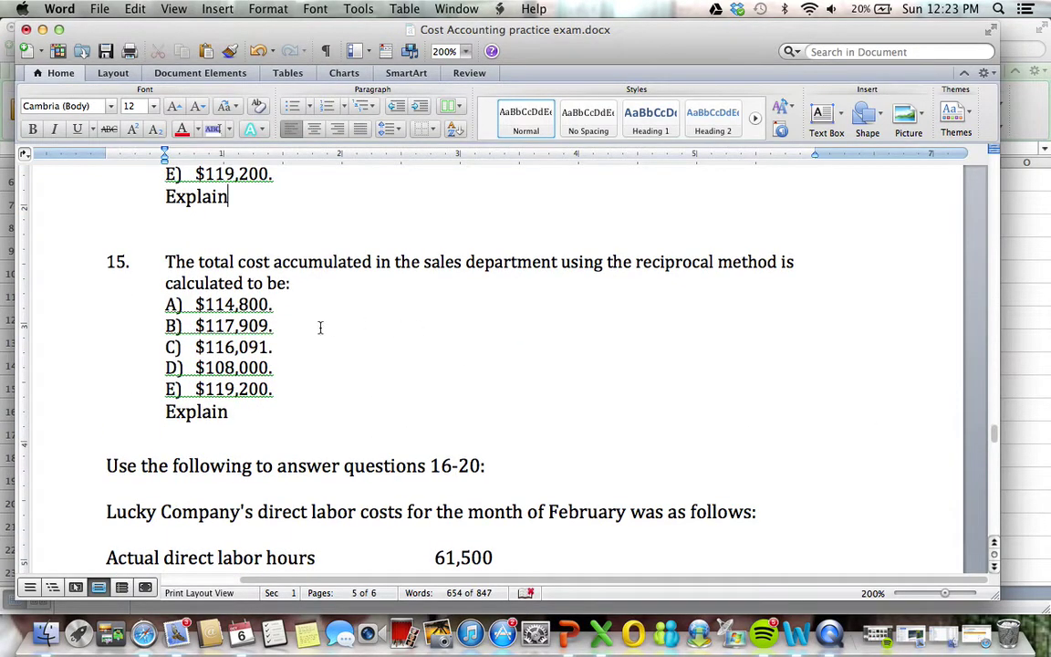
{"action": "left_click_drag", "start_coordinate": [291, 325], "coordinate": [152, 329]}
{"action": "key", "text": "super+b"}
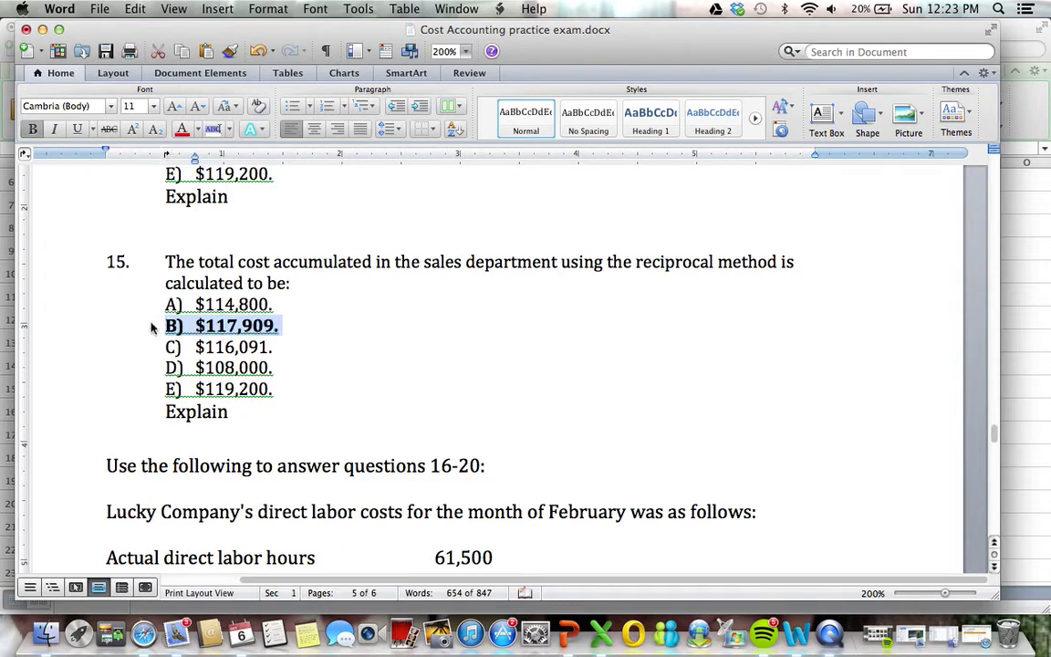
Step: Switch to Excel and examine the marketing department total's formula in C17 and the reciprocal equations above it
{"action": "key", "text": "super+Tab"}
{"action": "left_click", "coordinate": [463, 409]}
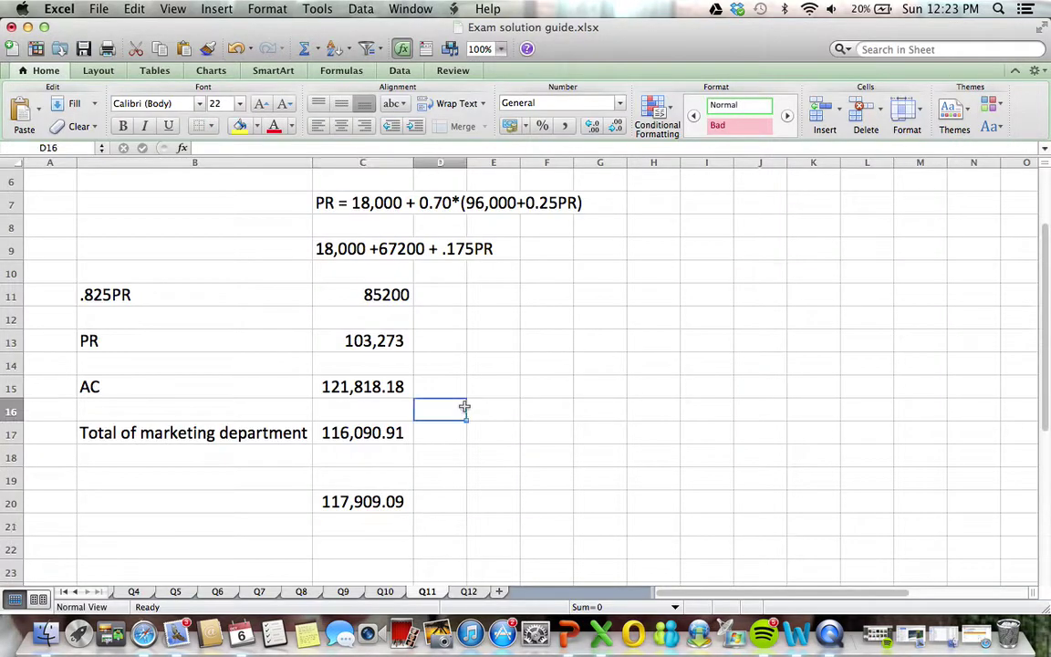
{"action": "double_click", "coordinate": [384, 437]}
{"action": "key", "text": "Return"}
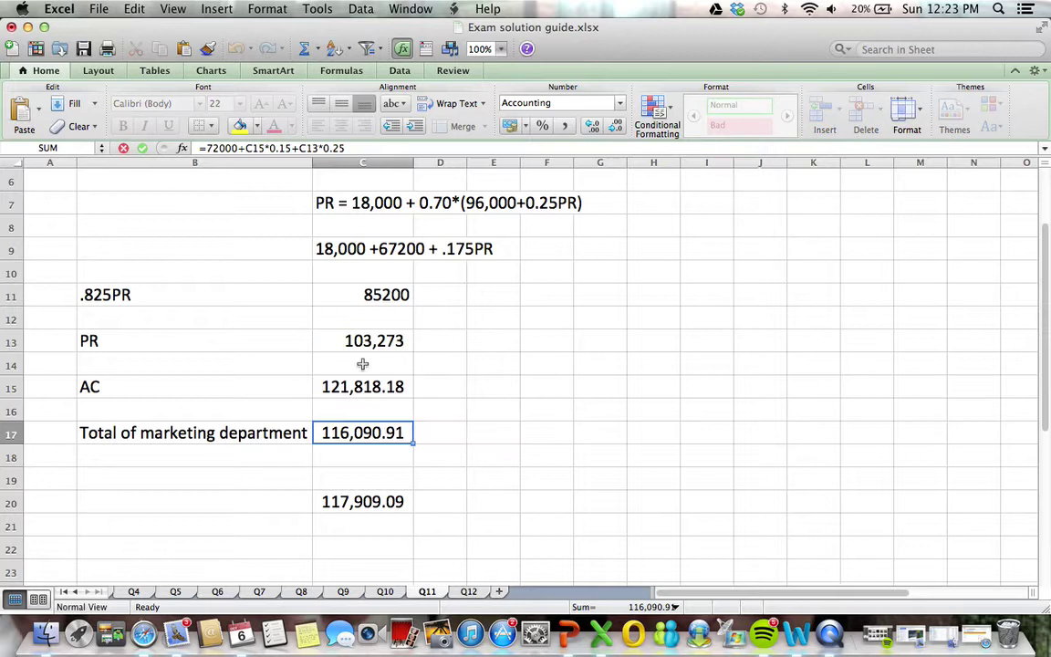
{"action": "left_click", "coordinate": [331, 325]}
{"action": "key", "text": "Up"}
{"action": "key", "text": "Up"}
{"action": "key", "text": "Up"}
{"action": "key", "text": "Up"}
{"action": "key", "text": "Up"}
{"action": "key", "text": "Up"}
{"action": "key", "text": "Up"}
{"action": "key", "text": "Up"}
{"action": "key", "text": "Up"}
{"action": "key", "text": "Up"}
{"action": "key", "text": "Up"}
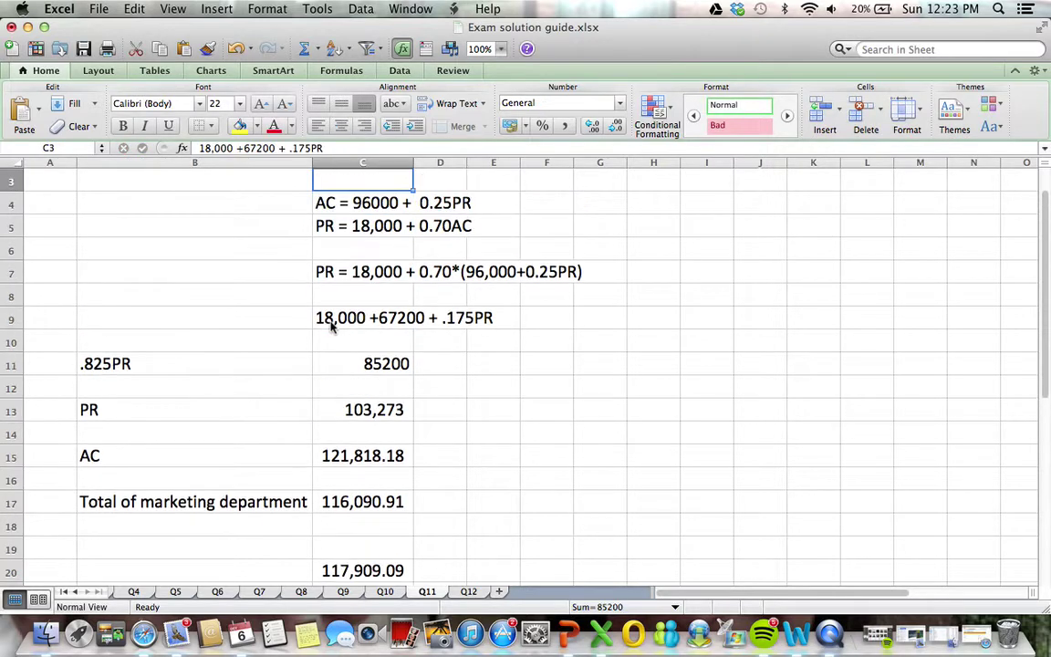
Step: Examine the formulas behind the PR value in C13 and the AC value in C15
{"action": "left_click", "coordinate": [378, 456]}
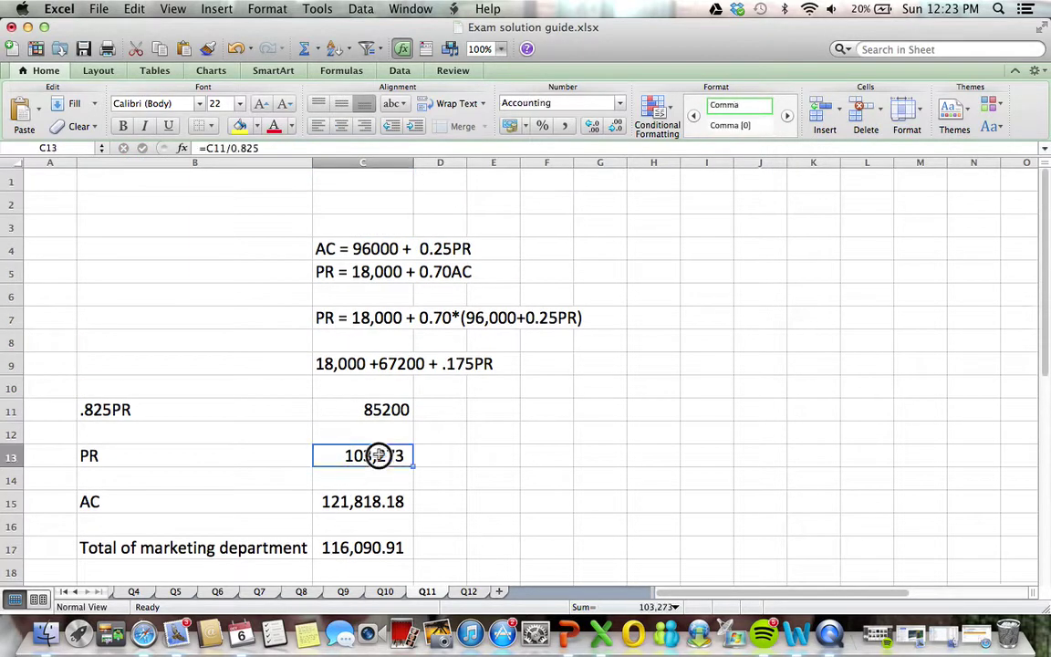
{"action": "double_click", "coordinate": [378, 456]}
{"action": "key", "text": "Escape"}
{"action": "left_click_drag", "start_coordinate": [1043, 326], "coordinate": [1038, 349]}
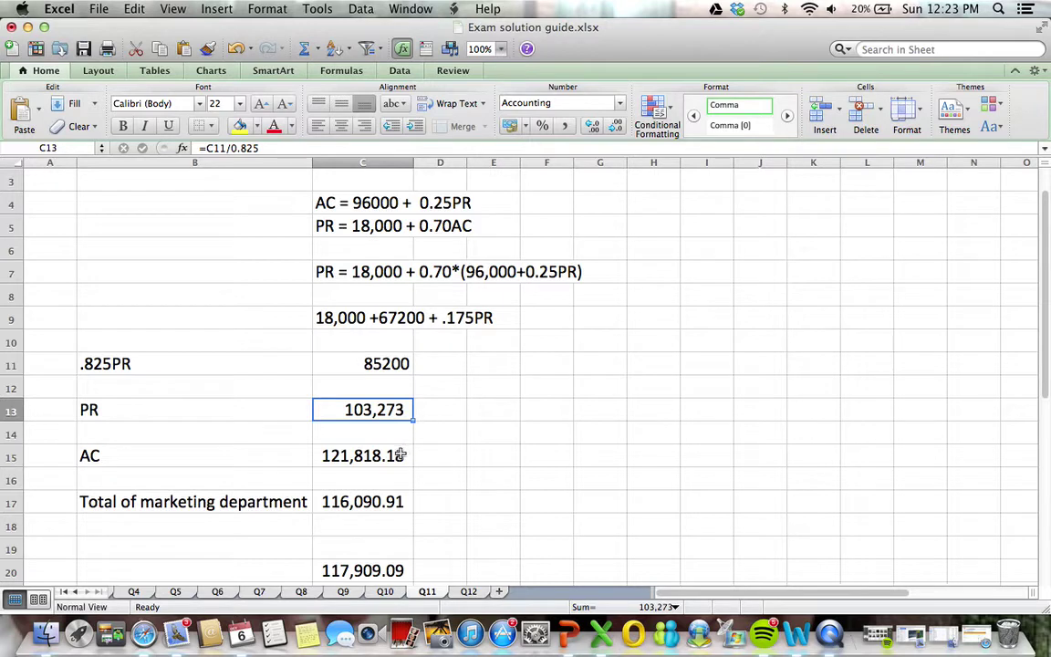
{"action": "double_click", "coordinate": [372, 415]}
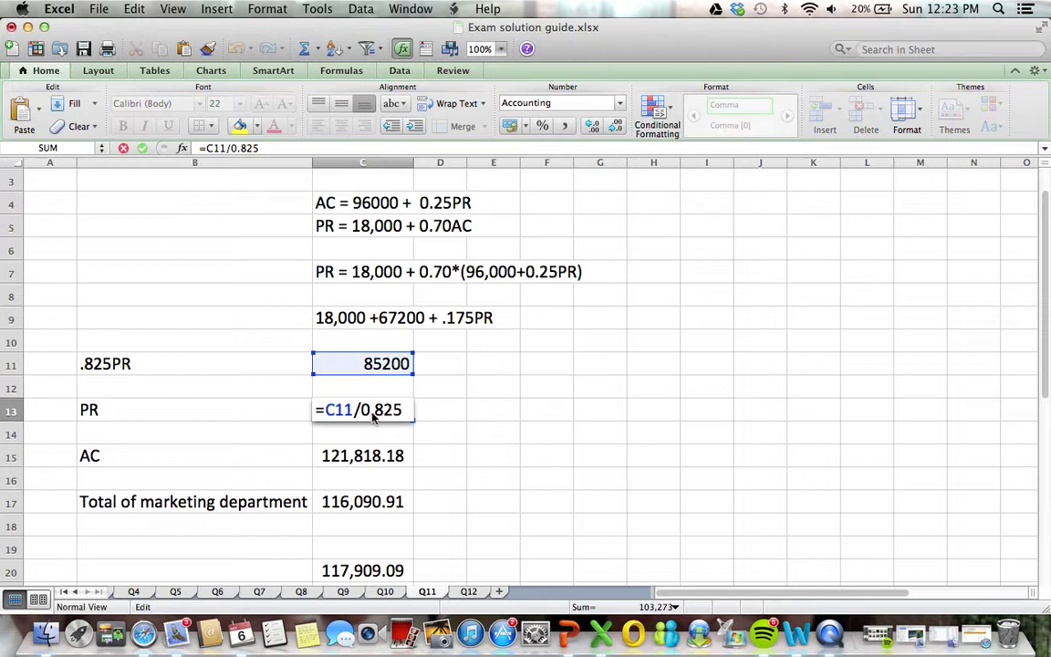
{"action": "key", "text": "Escape"}
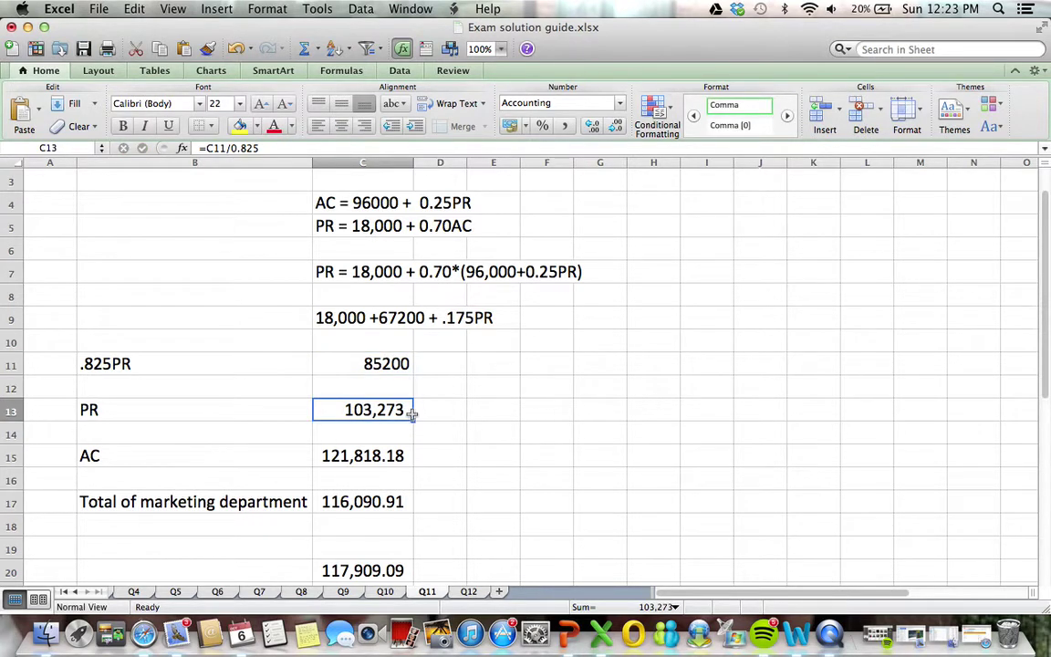
{"action": "double_click", "coordinate": [355, 418]}
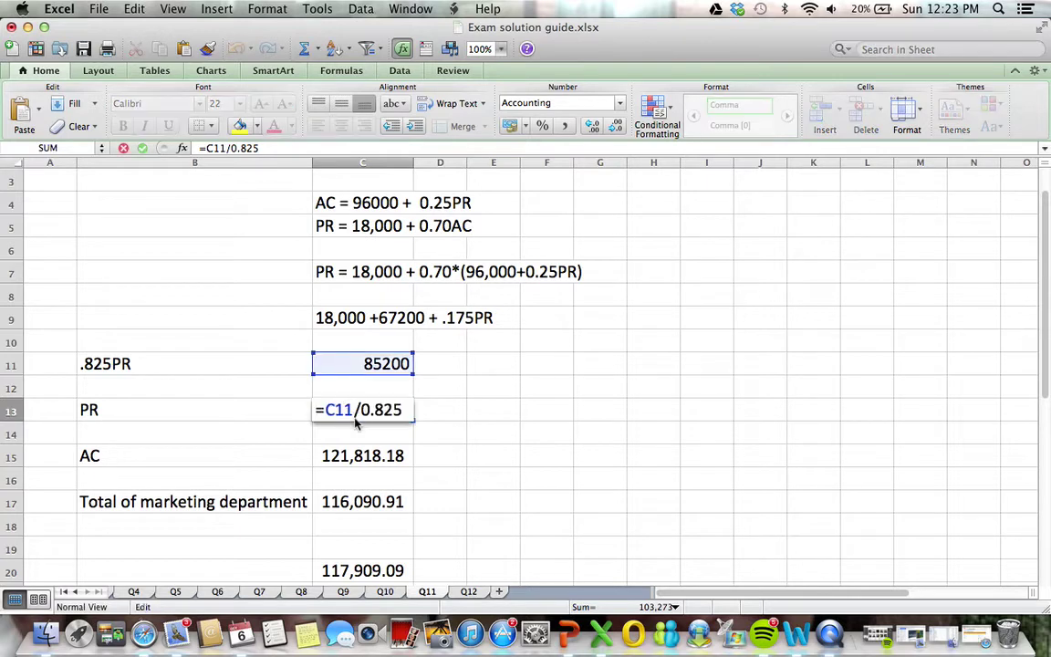
{"action": "key", "text": "Escape"}
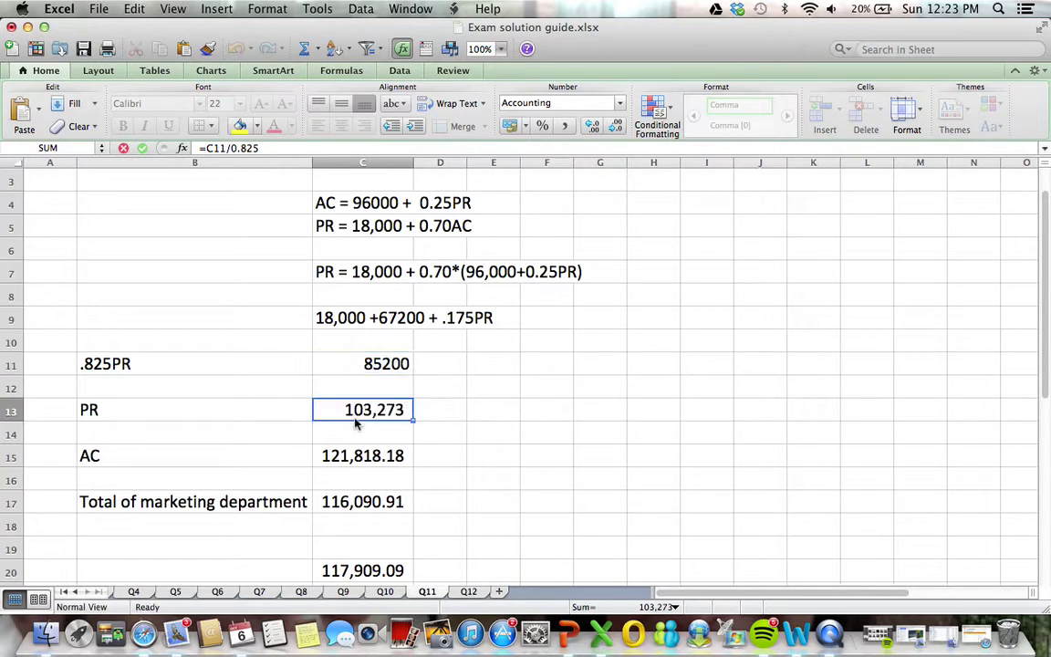
{"action": "double_click", "coordinate": [355, 456]}
{"action": "key", "text": "Escape"}
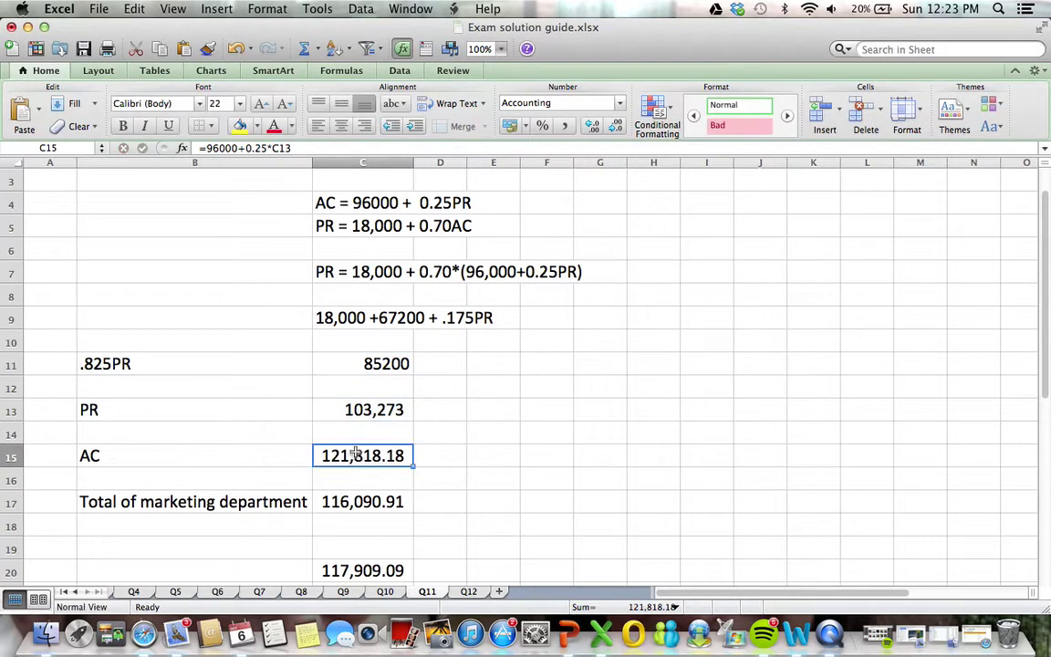
{"action": "double_click", "coordinate": [356, 414]}
{"action": "key", "text": "Escape"}
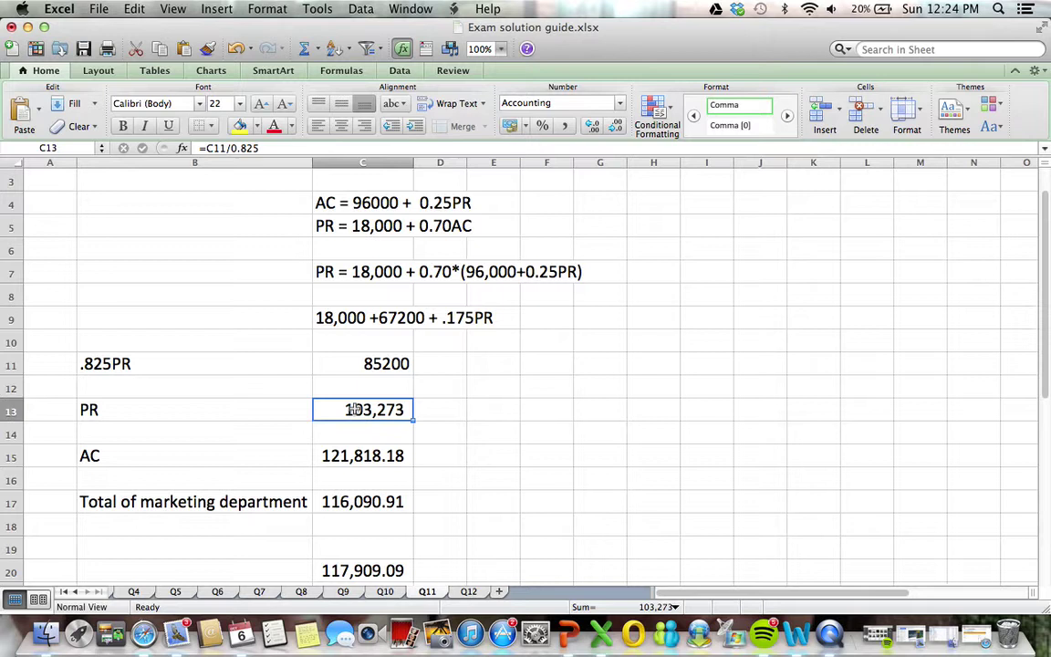
Step: Examine the formulas behind the AC value in C15 and the total in C20
{"action": "double_click", "coordinate": [351, 457]}
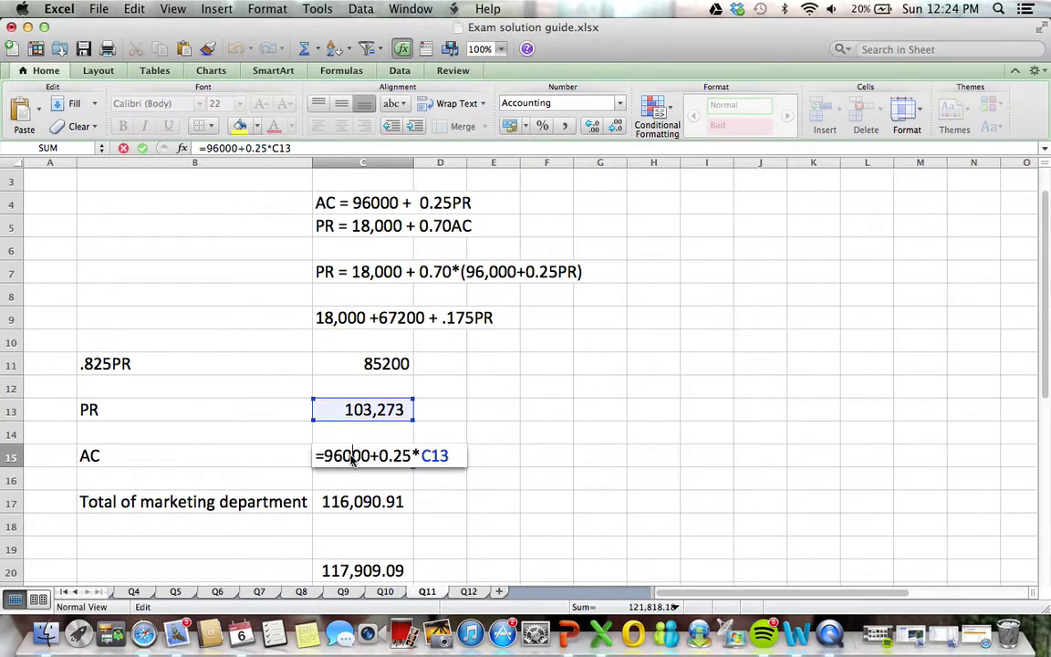
{"action": "key", "text": "Escape"}
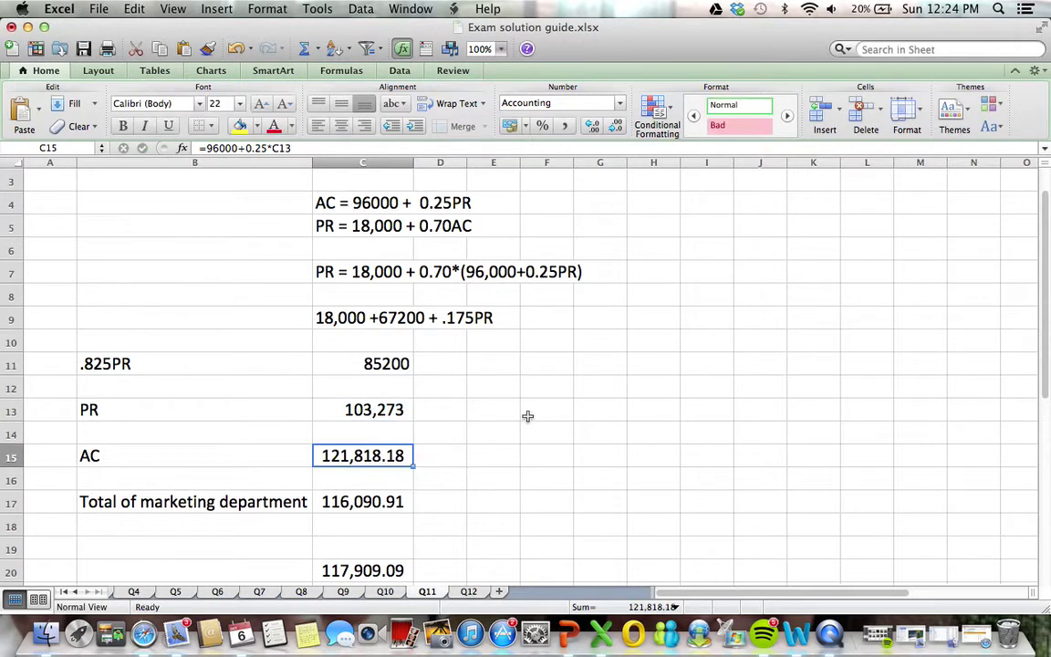
{"action": "left_click", "coordinate": [528, 411]}
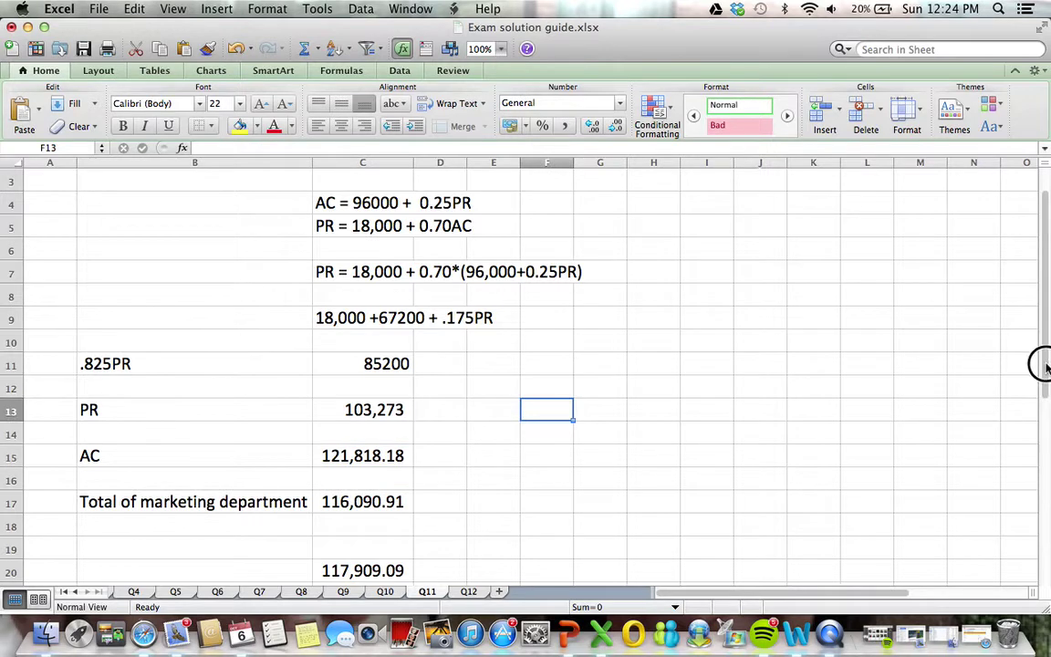
{"action": "scroll", "coordinate": [940, 356], "scroll_direction": "down", "scroll_amount": 3}
{"action": "double_click", "coordinate": [375, 503]}
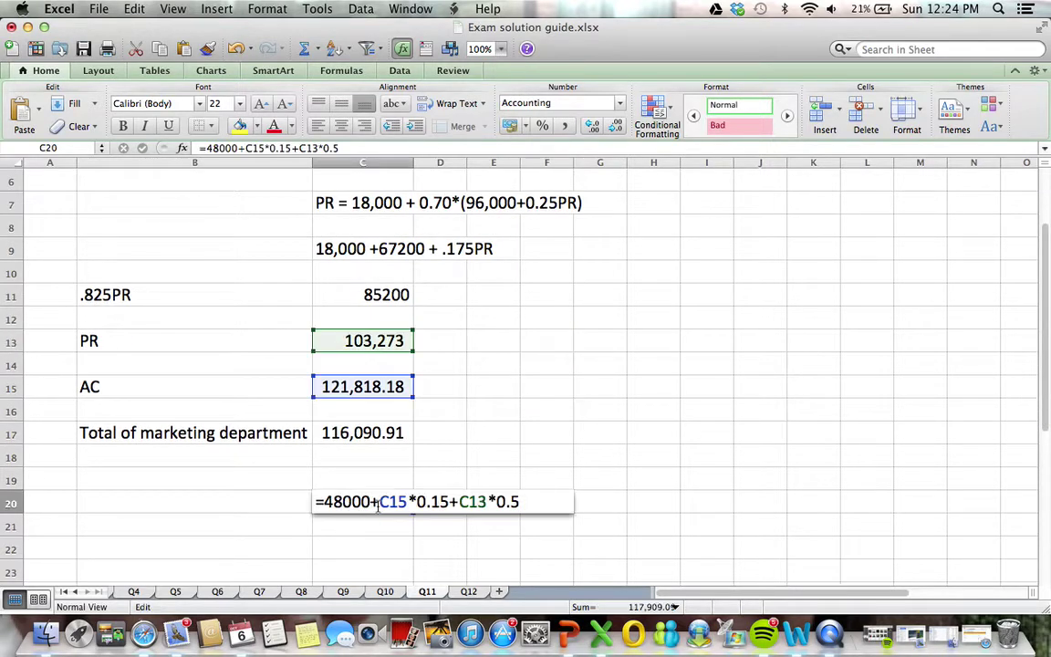
{"action": "key", "text": "Escape"}
Step: Label the total in row 20 by entering Sales in cell B20
{"action": "left_click", "coordinate": [252, 496]}
{"action": "type", "text": "Sales"}
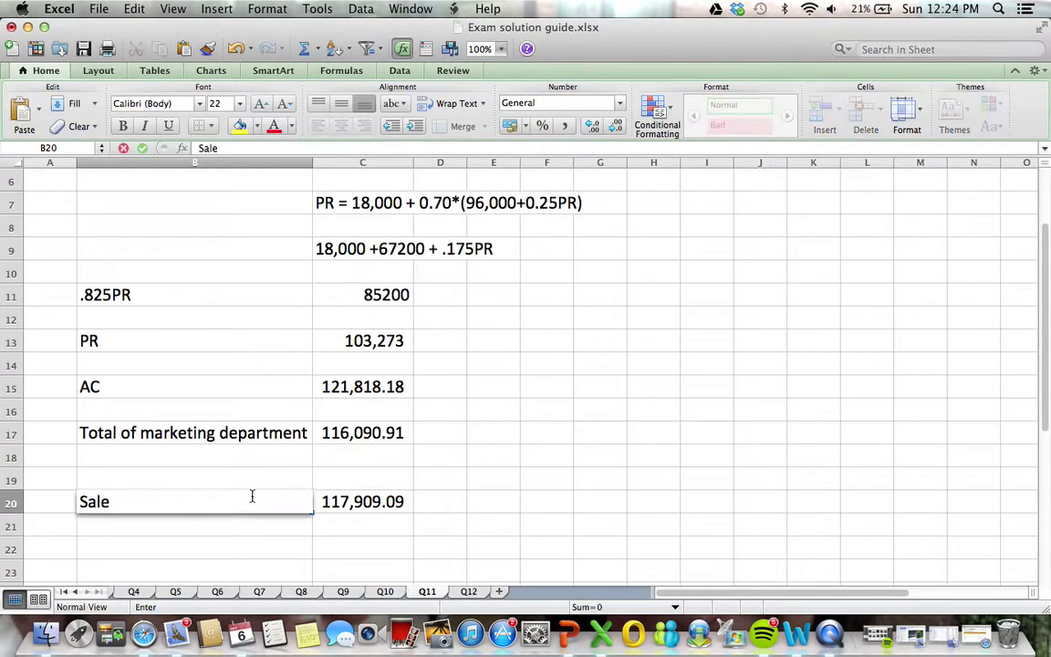
{"action": "key", "text": "Return"}
Step: Check the sales total's formula in C20, then switch to the Word exam and view the service department distribution table for questions 12-15
{"action": "double_click", "coordinate": [373, 501]}
{"action": "key", "text": "Escape"}
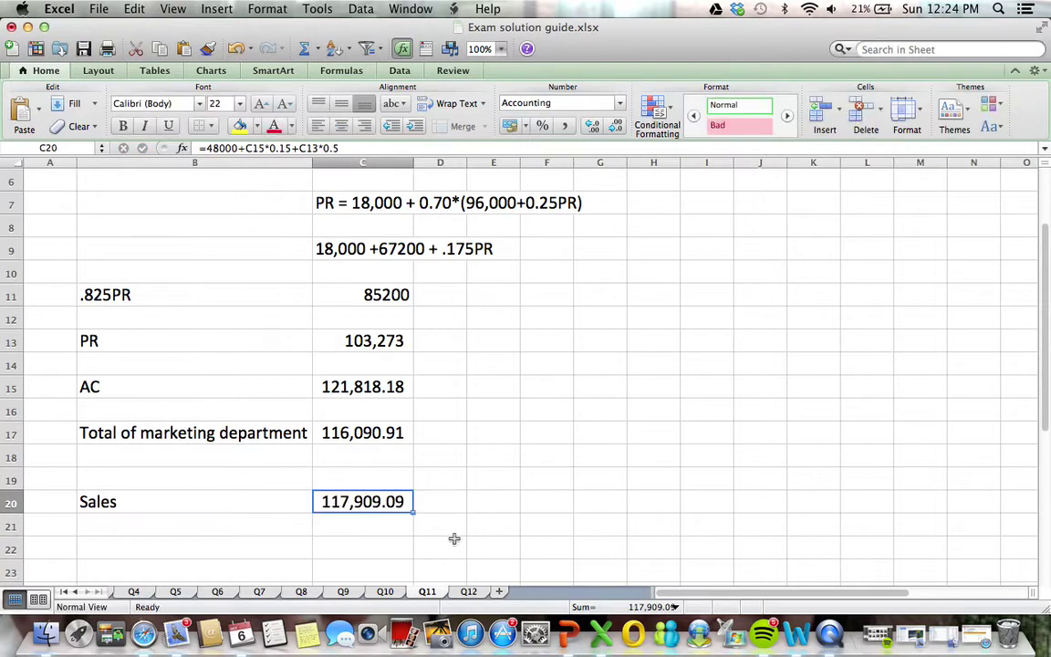
{"action": "key", "text": "super+Tab"}
{"action": "left_click_drag", "start_coordinate": [988, 429], "coordinate": [986, 369]}
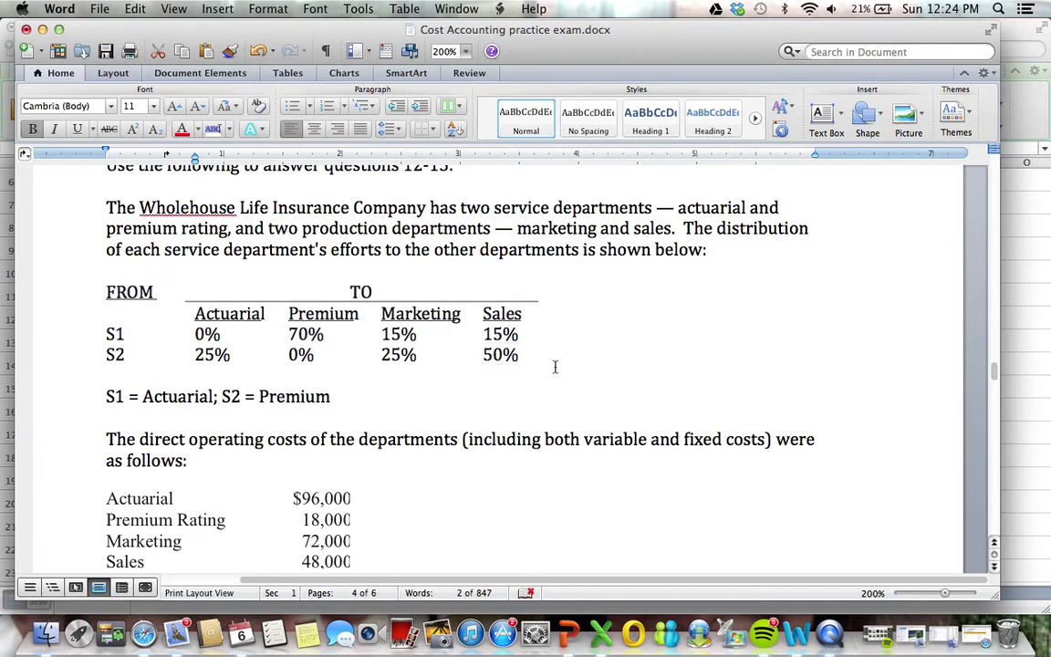
Step: Return to Excel and compare the sales formula in C20 with the distribution percentages and direct costs in the Word exam
{"action": "key", "text": "super+Tab"}
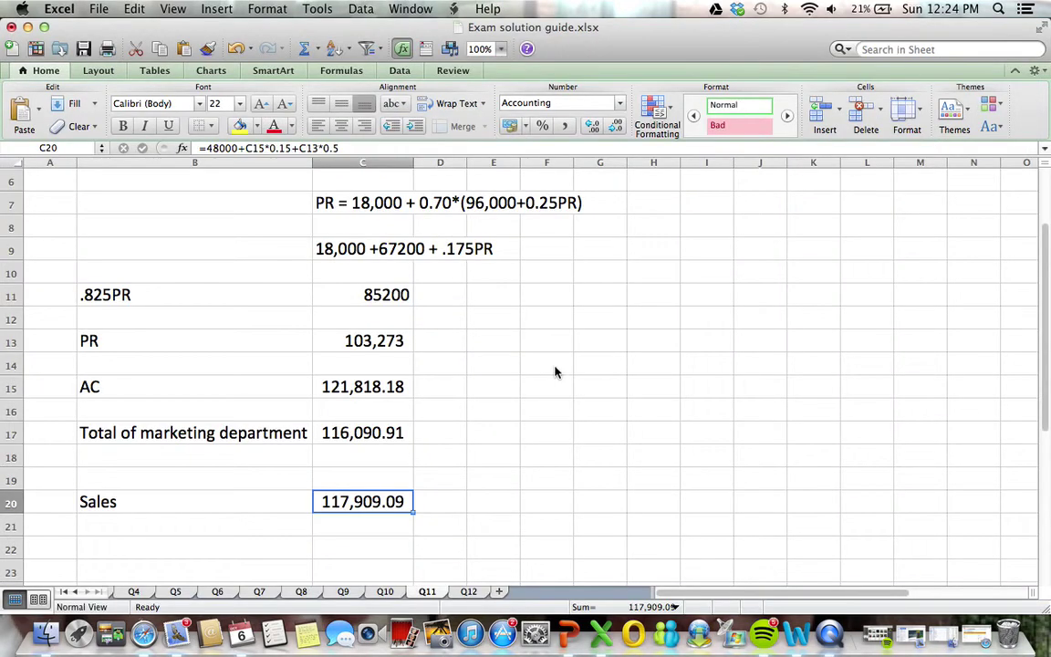
{"action": "double_click", "coordinate": [391, 502]}
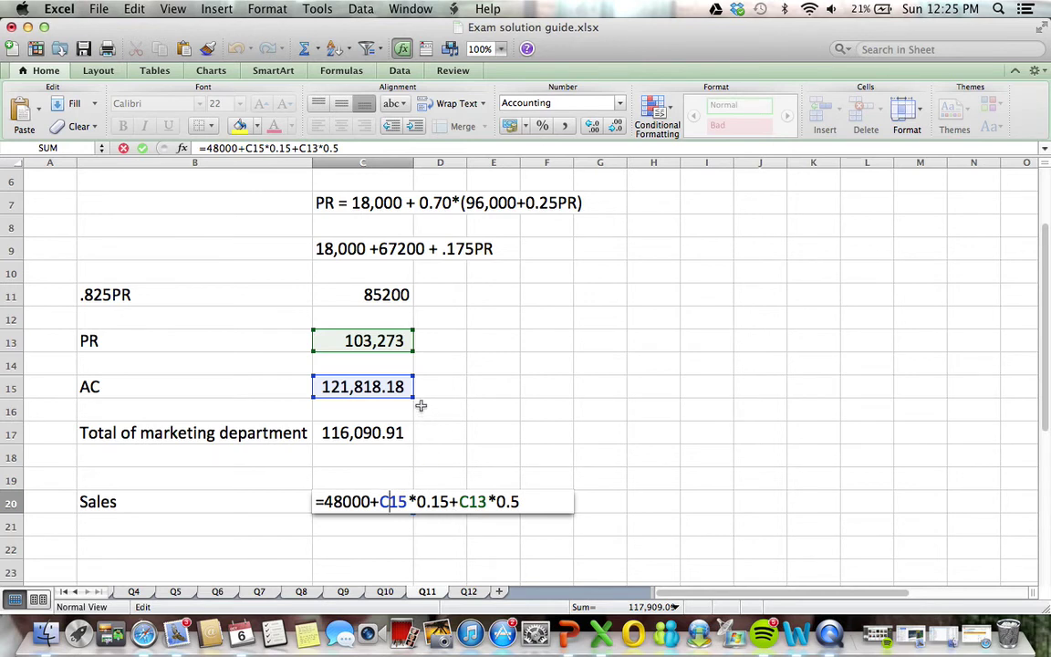
{"action": "key", "text": "Return"}
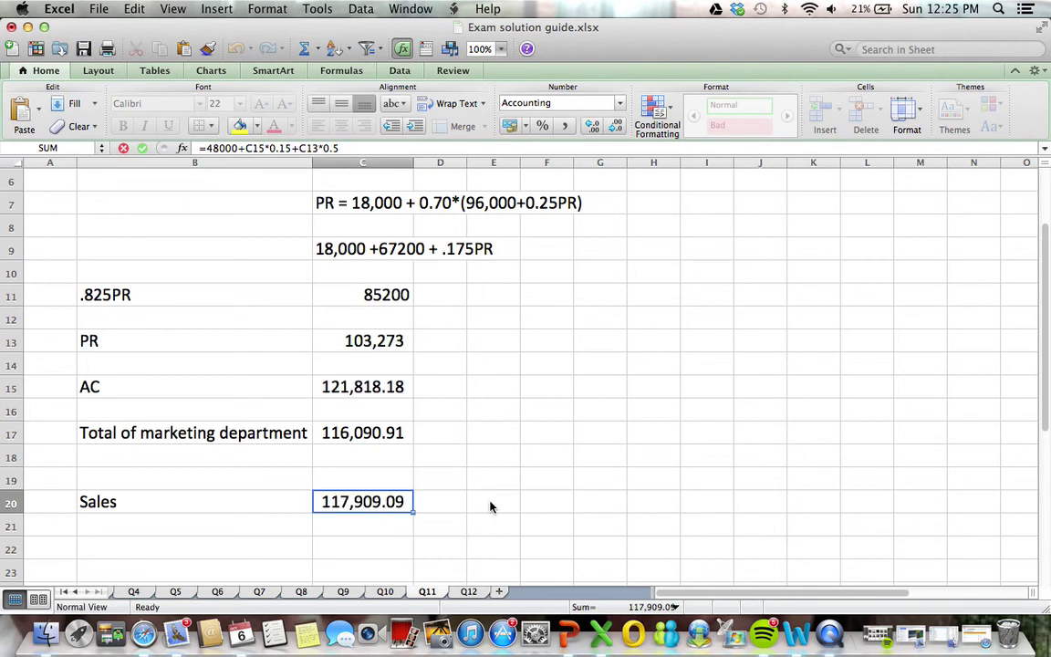
{"action": "key", "text": "super+Tab"}
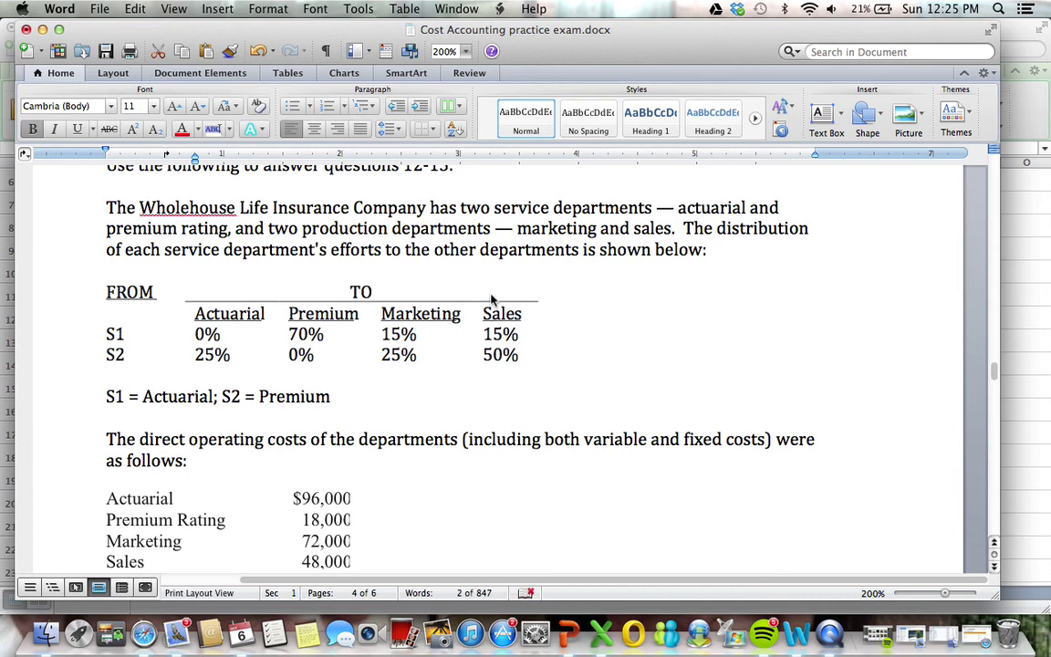
{"action": "key", "text": "super+Tab"}
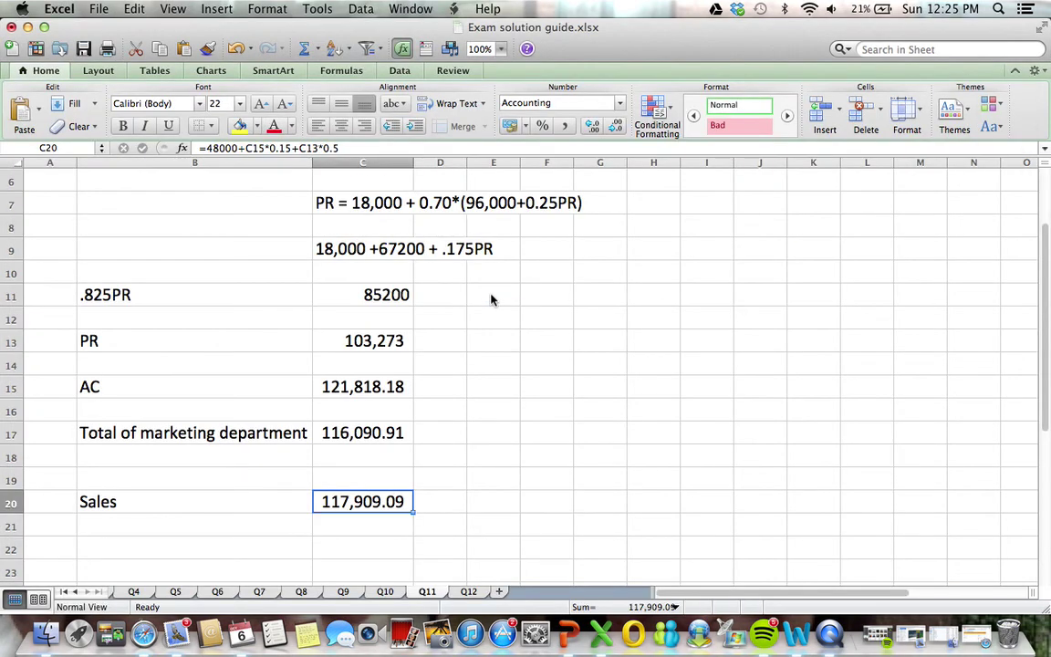